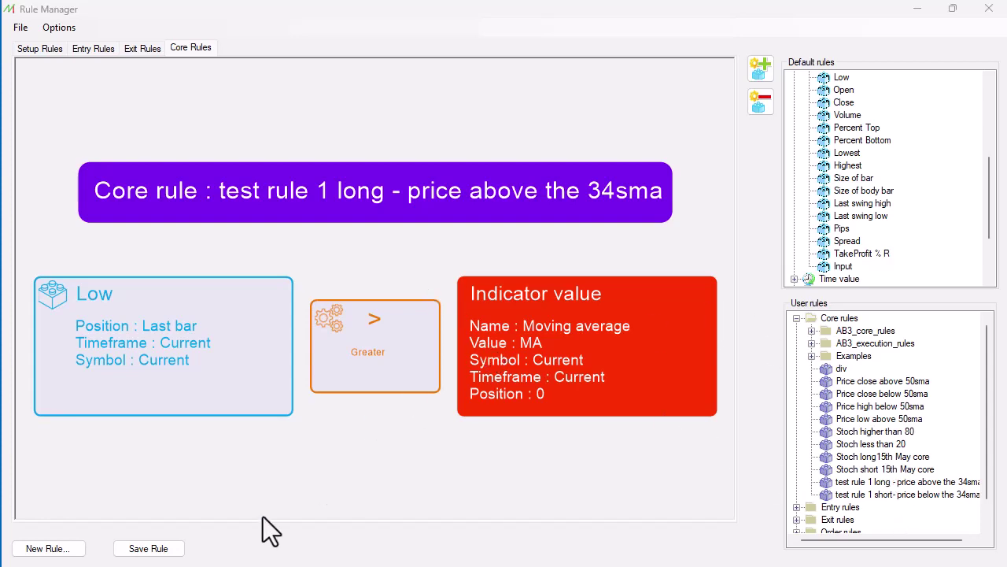
# Step: Create a new CORE rule named 'Test Rule 2 Bullish engulfing' with empty slots
pyautogui.click(63, 549)
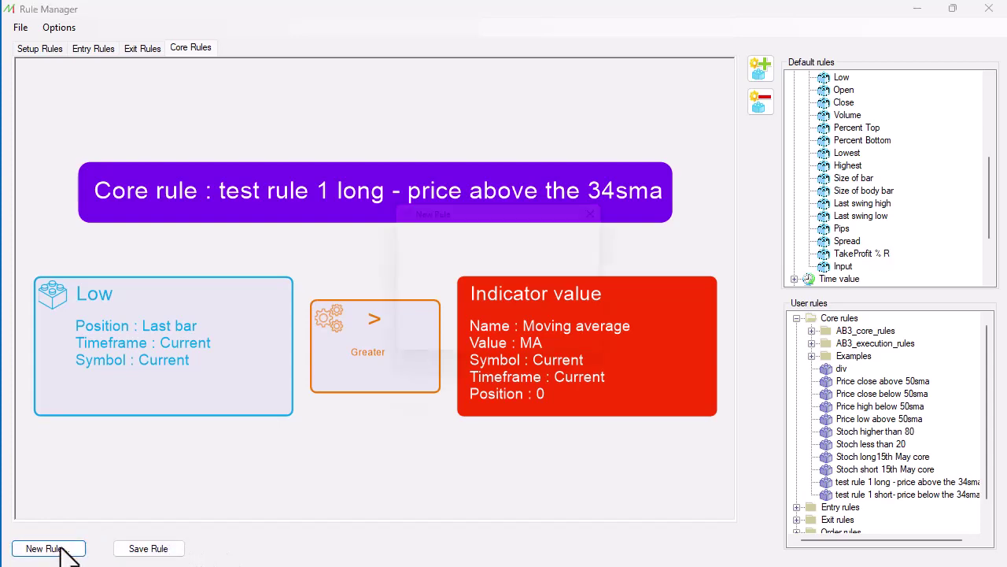
pyautogui.click(491, 269)
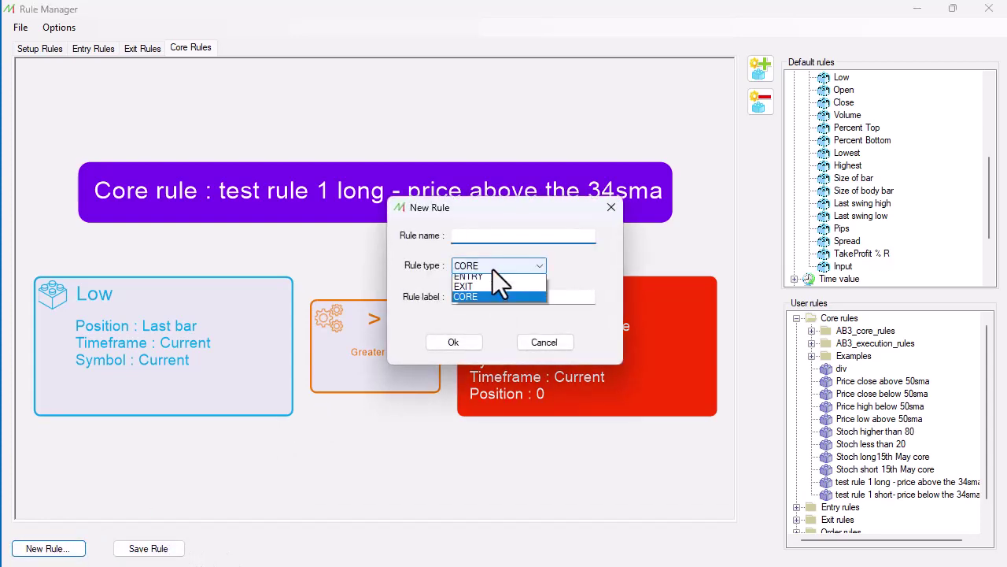
pyautogui.click(491, 269)
pyautogui.click(468, 240)
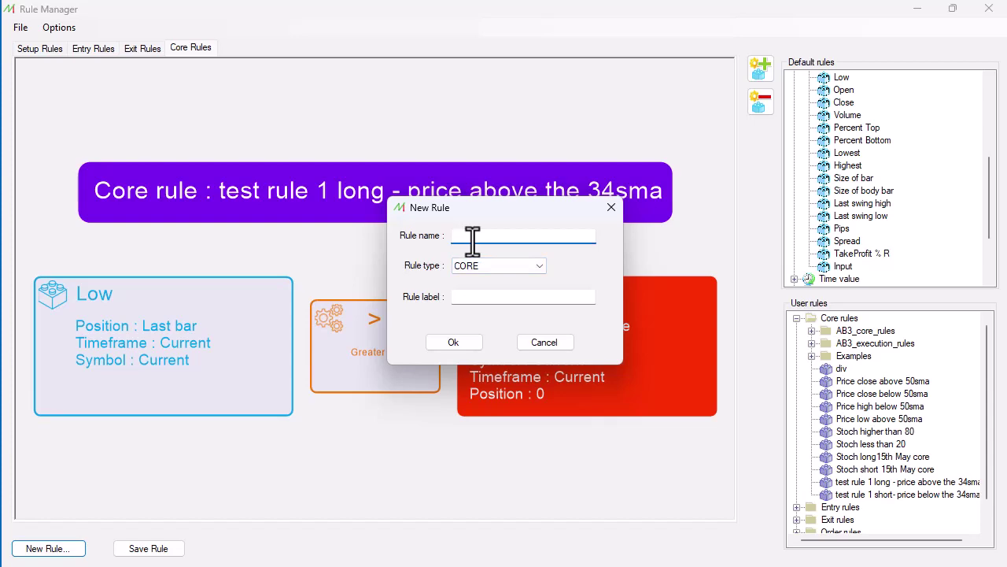
pyautogui.write('Test Rule 2 Bullish engulfing')
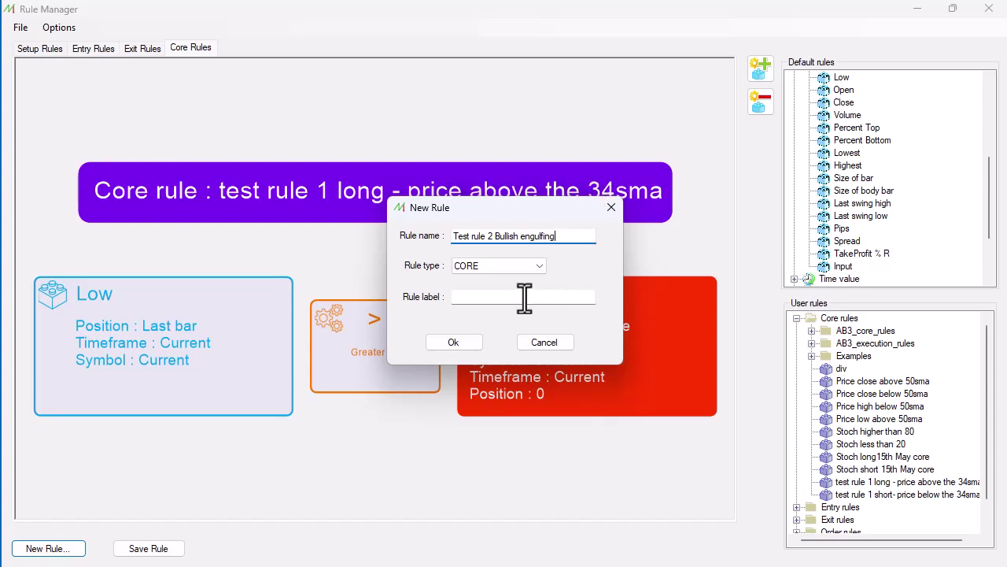
pyautogui.click(470, 341)
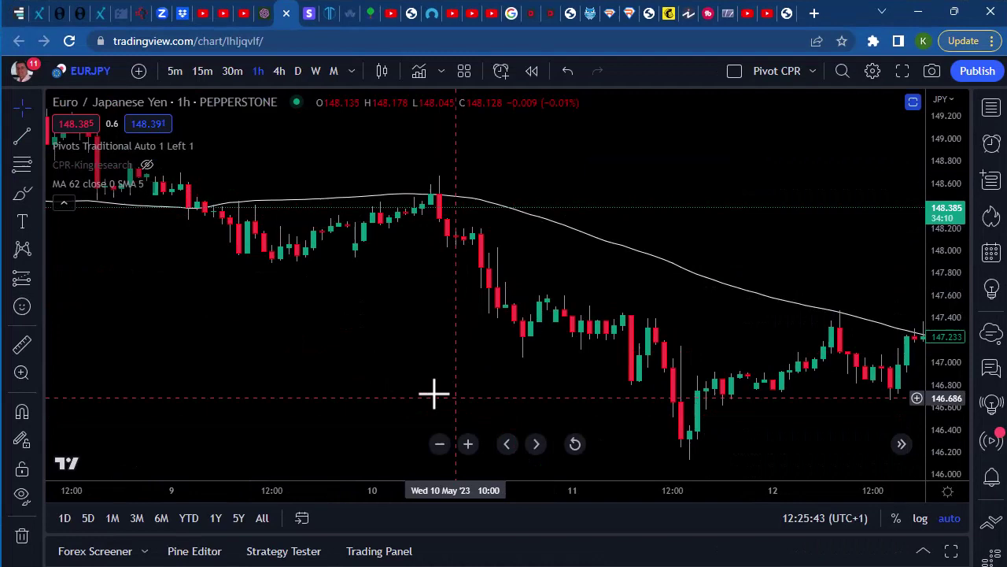
# Step: Pan the EURJPY 1h chart back to the May 4–10 candles
pyautogui.moveTo(344, 371); pyautogui.dragTo(690, 380)
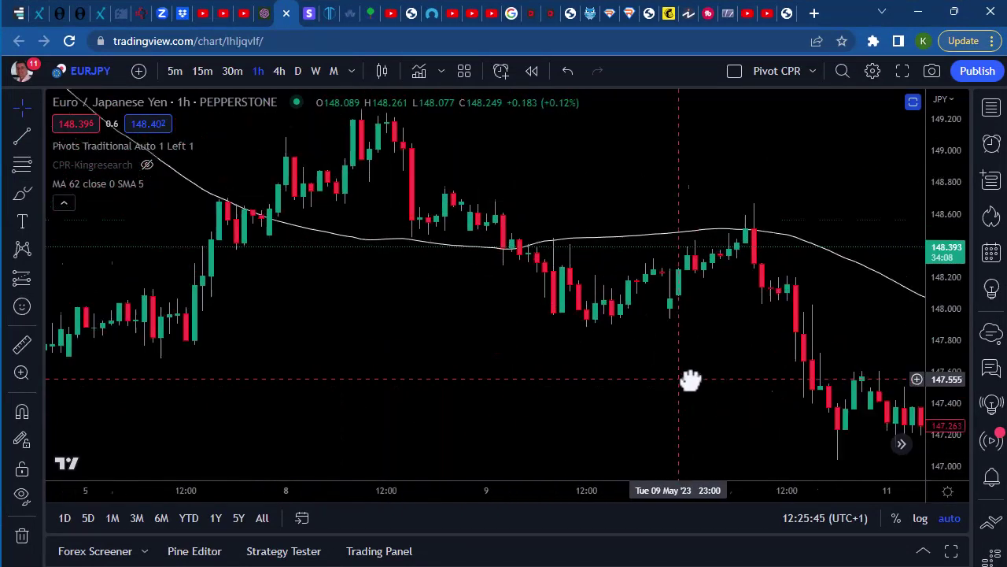
pyautogui.moveTo(546, 304); pyautogui.dragTo(742, 371)
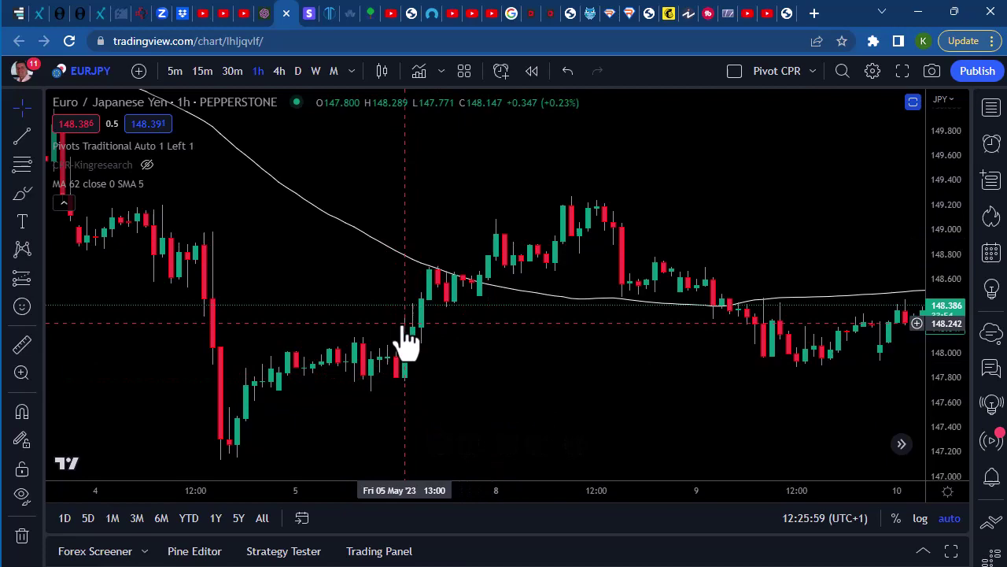
# Step: Place High (last bar, current timeframe and symbol) in the rule's first slot
pyautogui.click(917, 12)
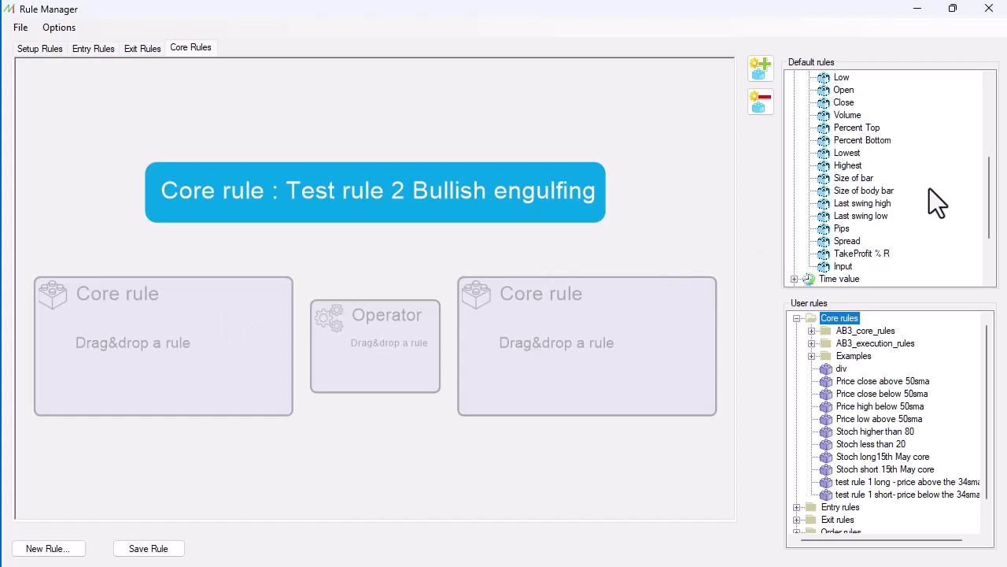
pyautogui.scroll(1, 930, 188)
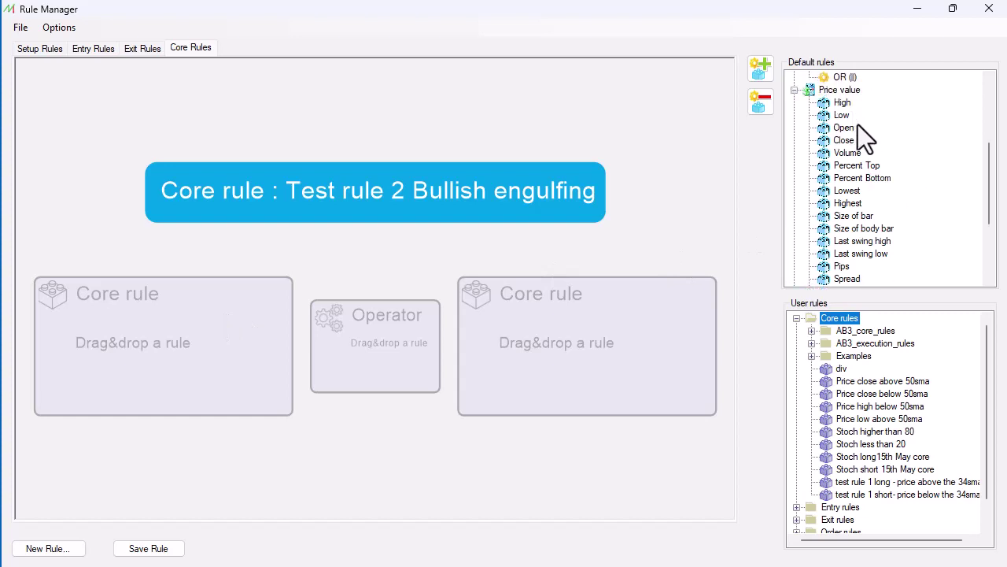
pyautogui.click(840, 103)
pyautogui.moveTo(841, 106); pyautogui.dragTo(179, 331)
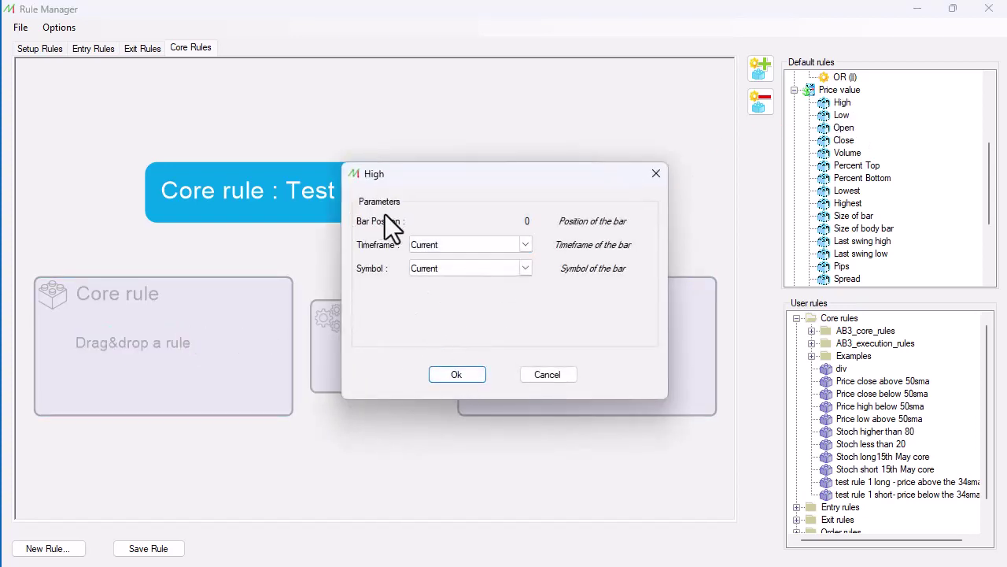
pyautogui.click(461, 378)
pyautogui.scroll(4, 865, 163)
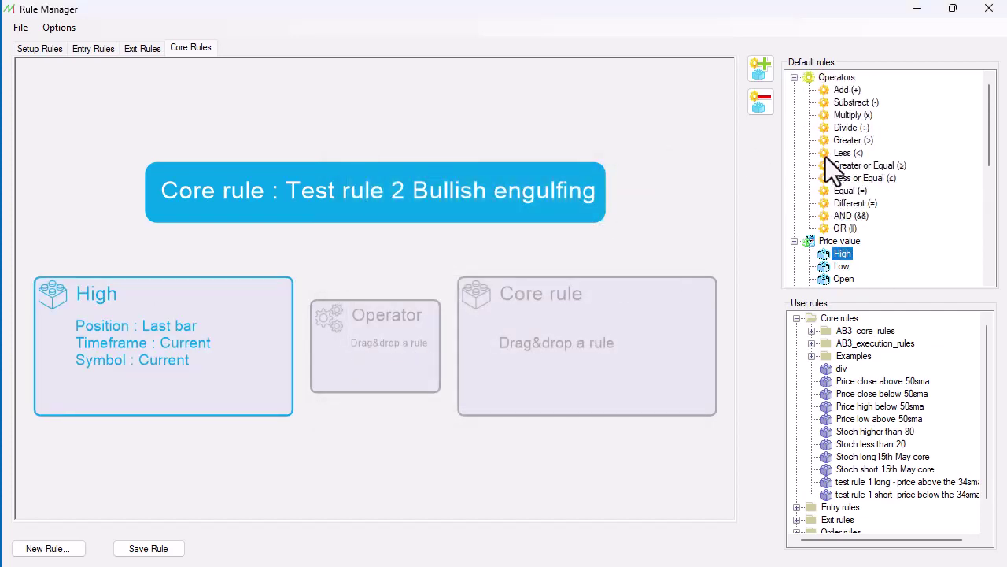
# Step: Add a Greater operator and a High at previous bar 1, forming High > High[1]
pyautogui.moveTo(822, 144); pyautogui.dragTo(334, 336)
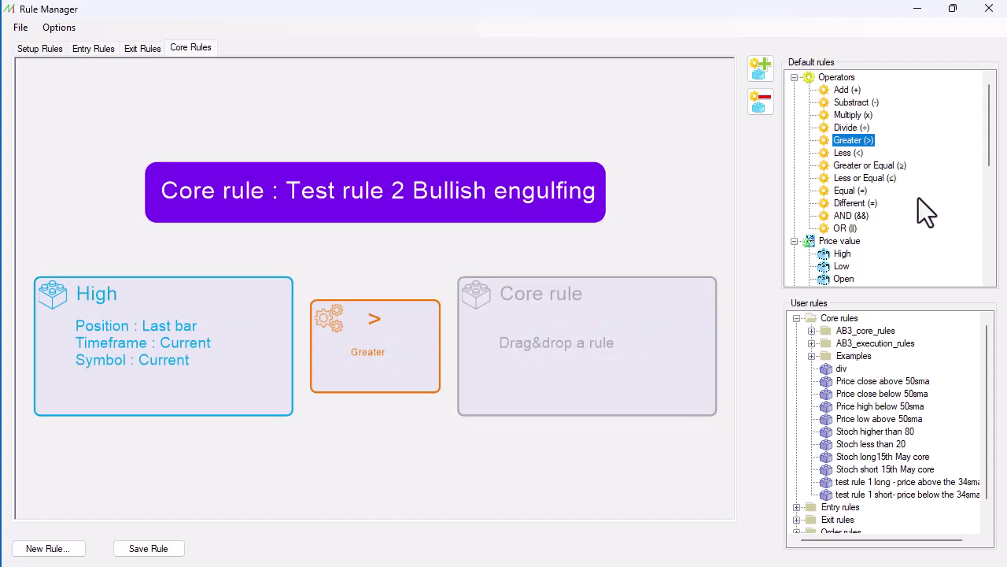
pyautogui.scroll(-1, 919, 198)
pyautogui.click(840, 217)
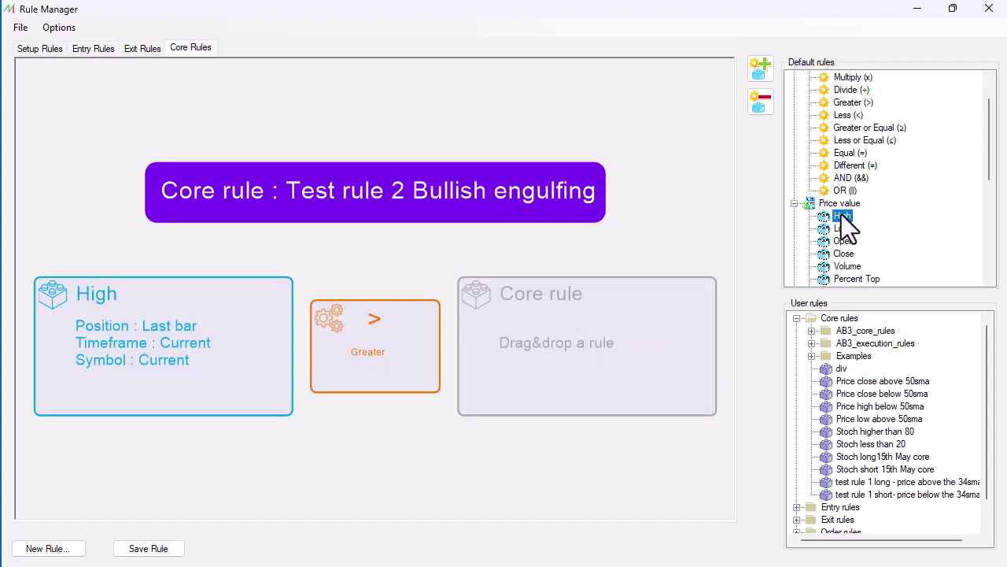
pyautogui.moveTo(841, 219); pyautogui.dragTo(640, 340)
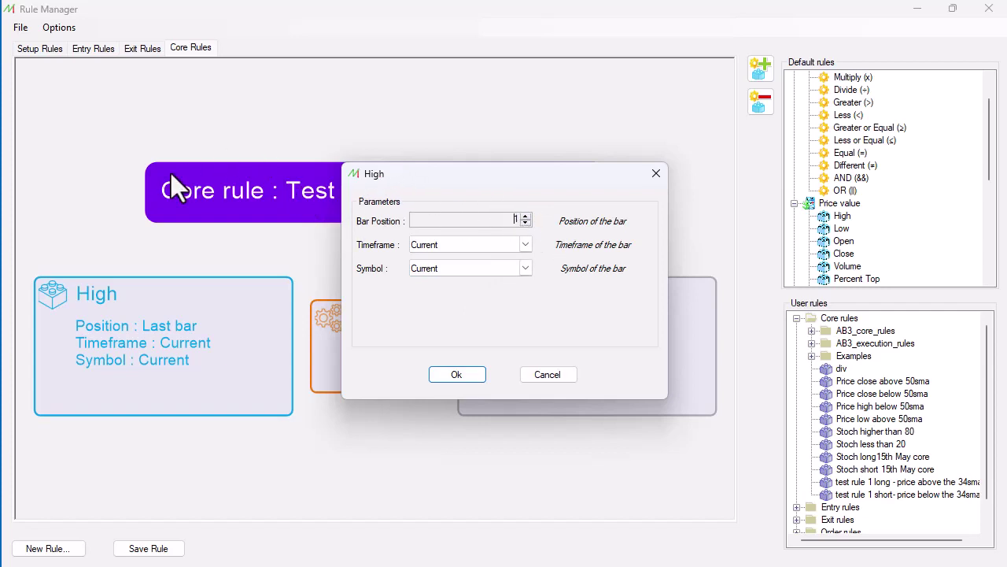
pyautogui.click(457, 373)
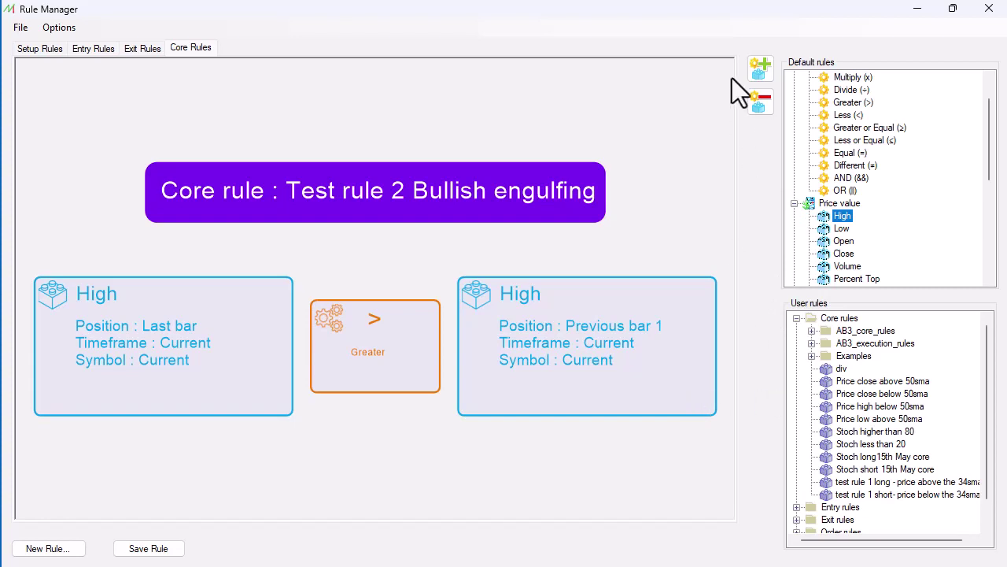
# Step: Chain AND and a Low of the last bar after the first comparison
pyautogui.click(755, 69)
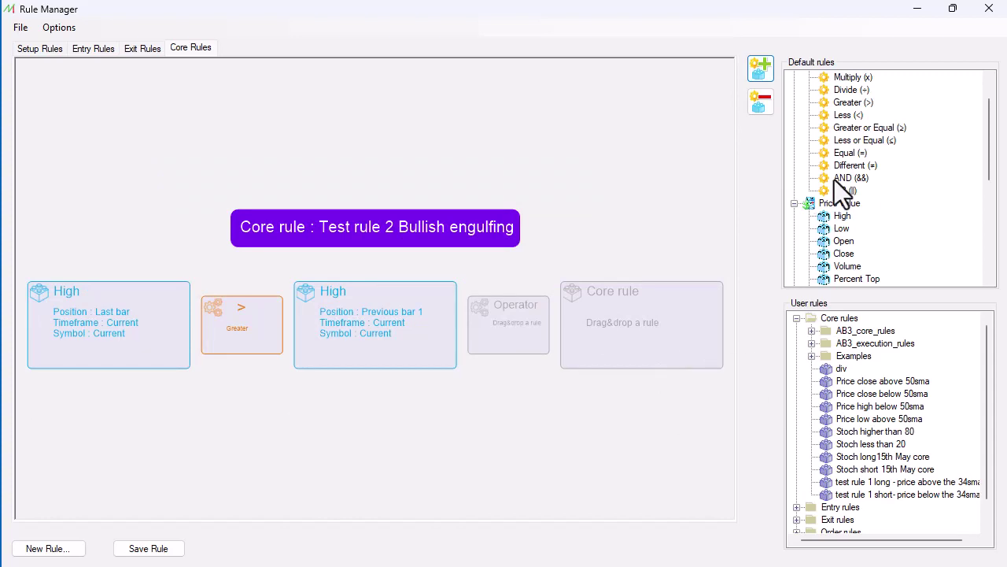
pyautogui.moveTo(834, 179); pyautogui.dragTo(523, 333)
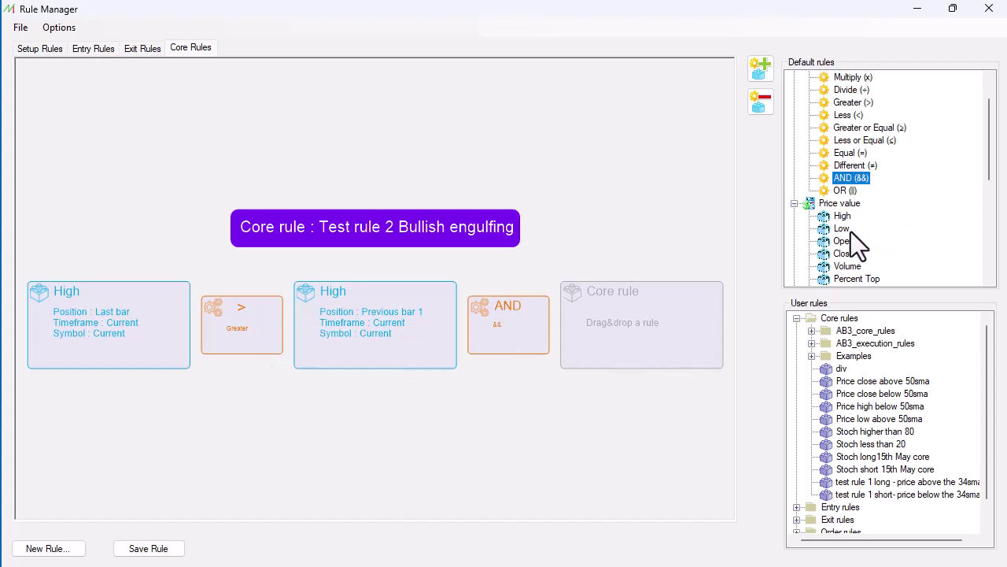
pyautogui.moveTo(846, 232); pyautogui.dragTo(679, 320)
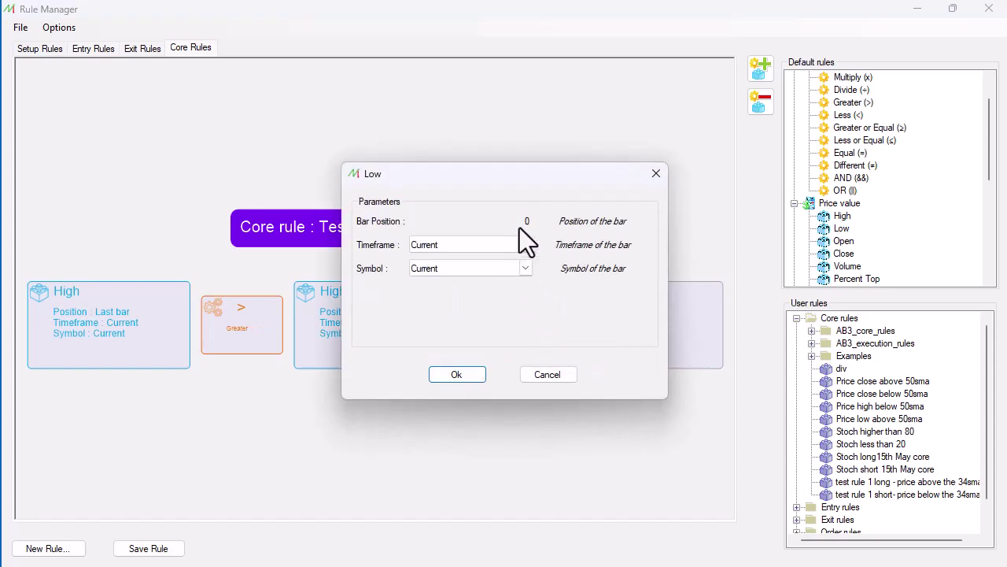
pyautogui.click(481, 377)
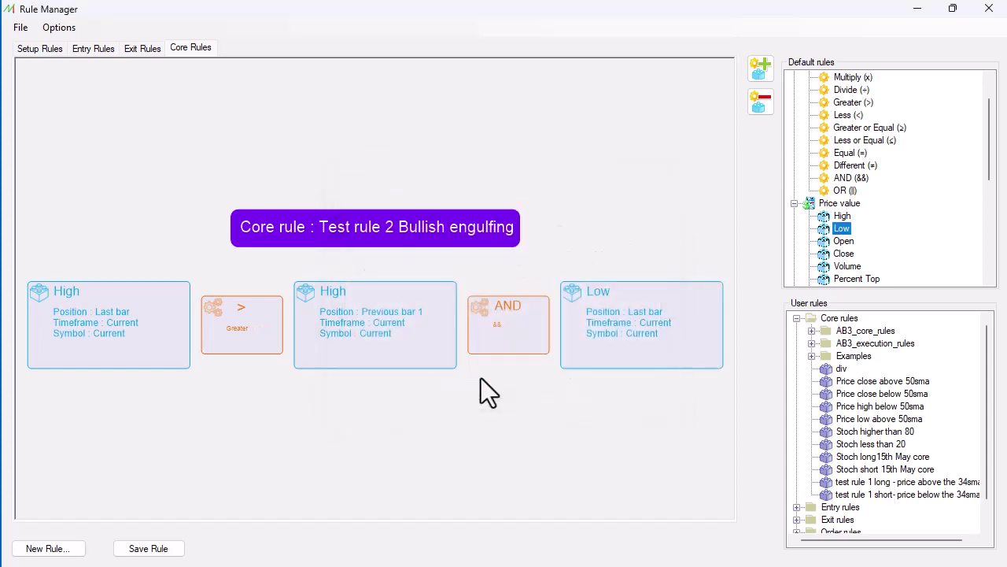
# Step: Add a Less operator and a Low set to previous bar 1, forming Low < Low[1]
pyautogui.click(764, 69)
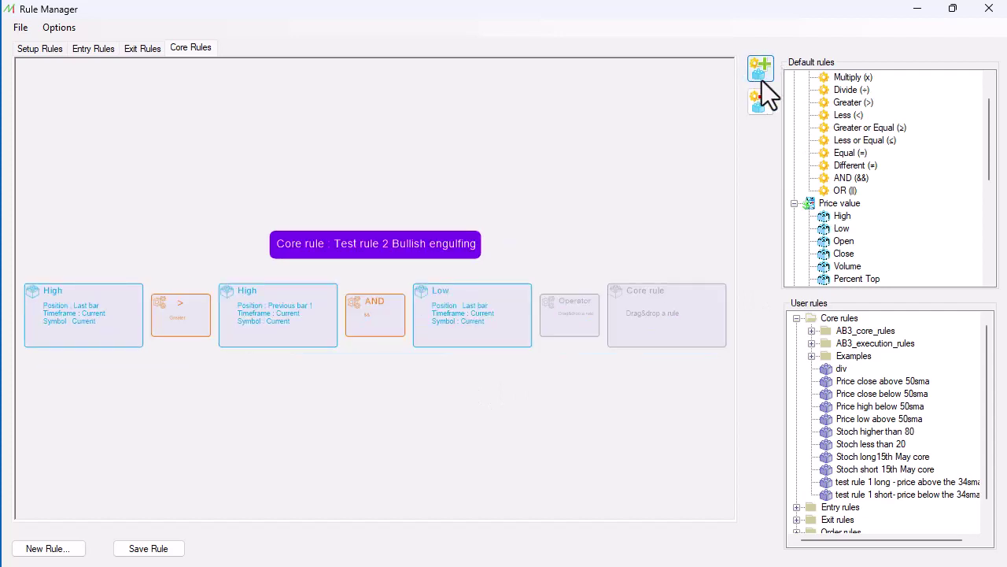
pyautogui.click(760, 106)
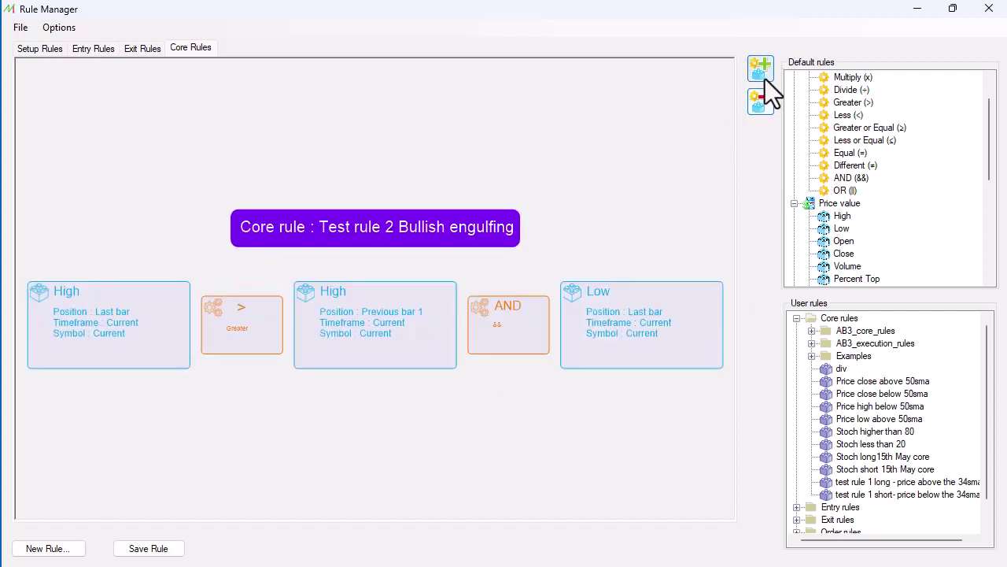
pyautogui.click(763, 69)
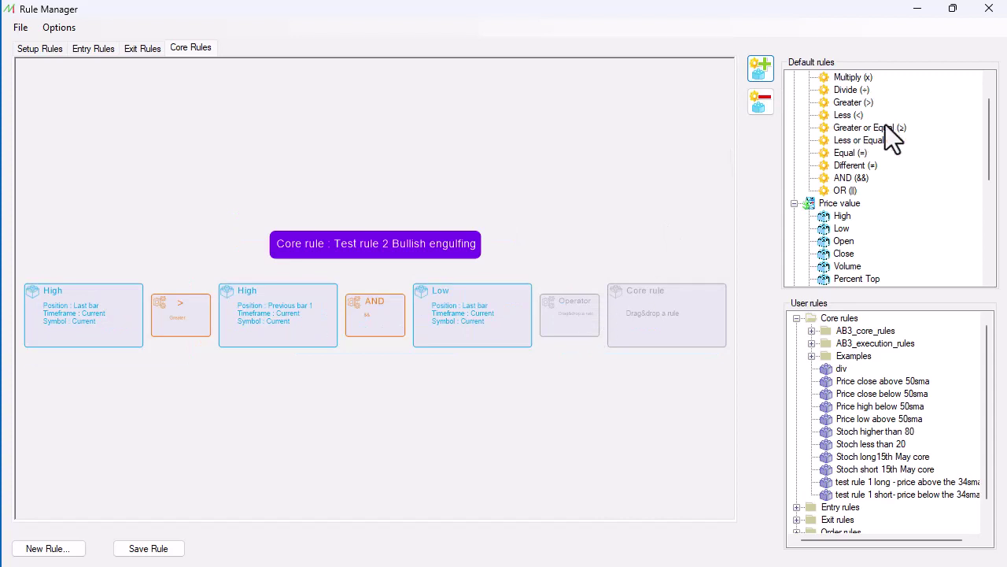
pyautogui.moveTo(852, 117); pyautogui.dragTo(588, 320)
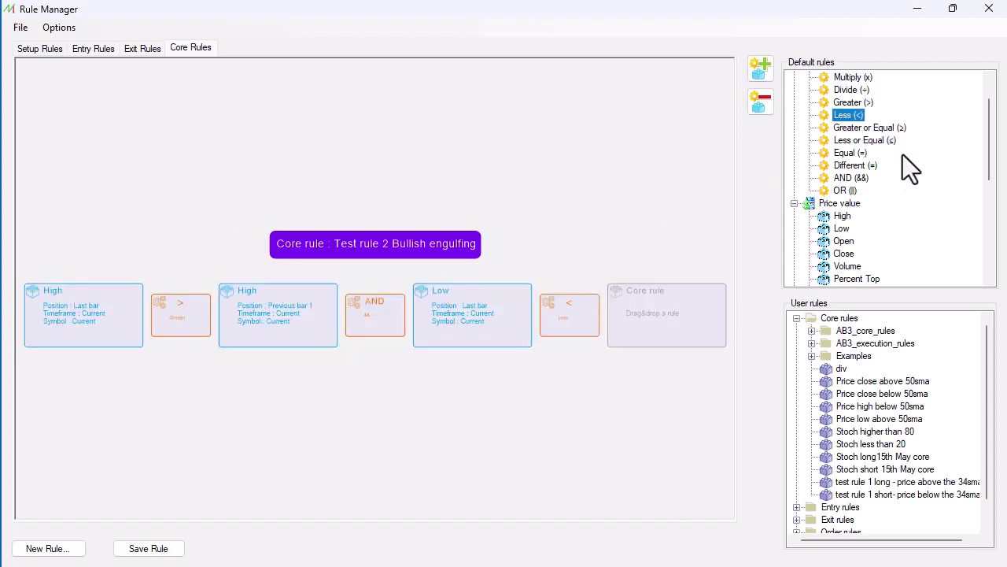
pyautogui.moveTo(841, 232); pyautogui.dragTo(692, 316)
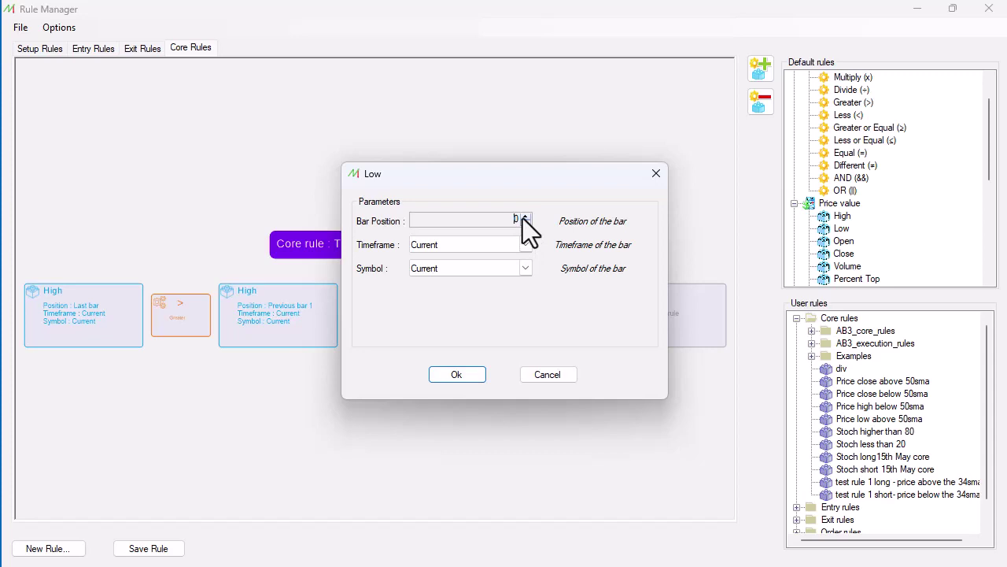
pyautogui.click(525, 218)
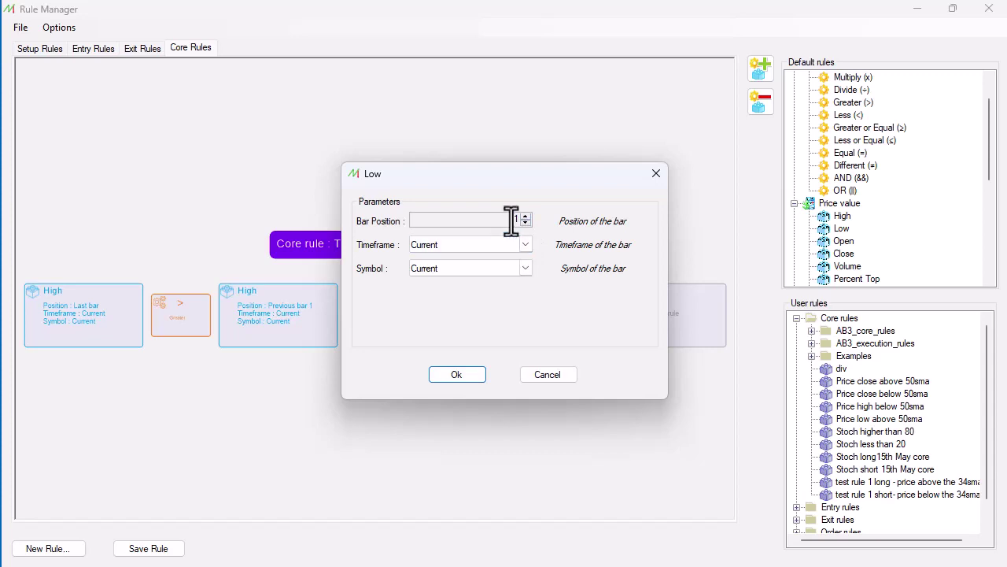
pyautogui.click(461, 376)
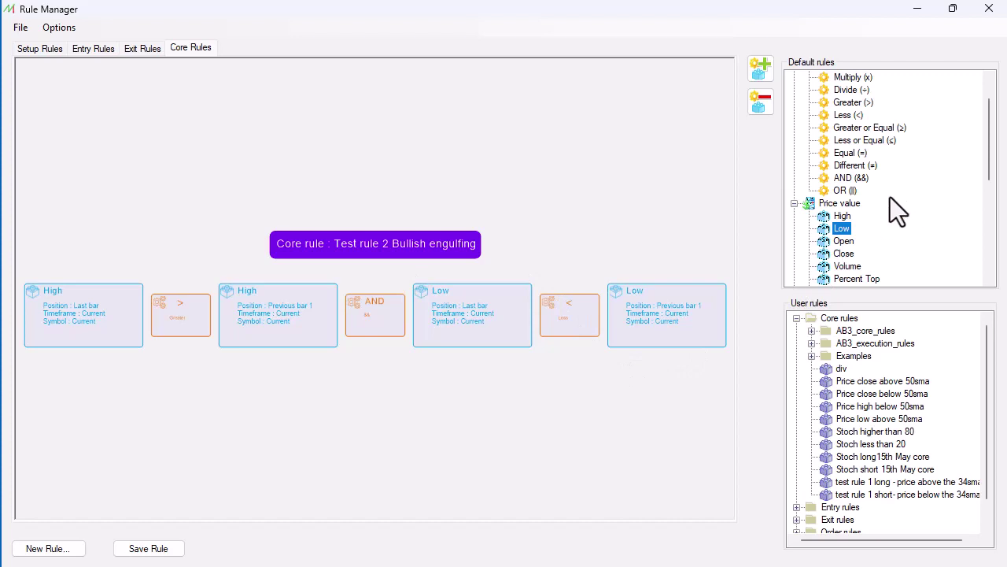
# Step: Chain another AND followed by Close of the last bar
pyautogui.click(762, 64)
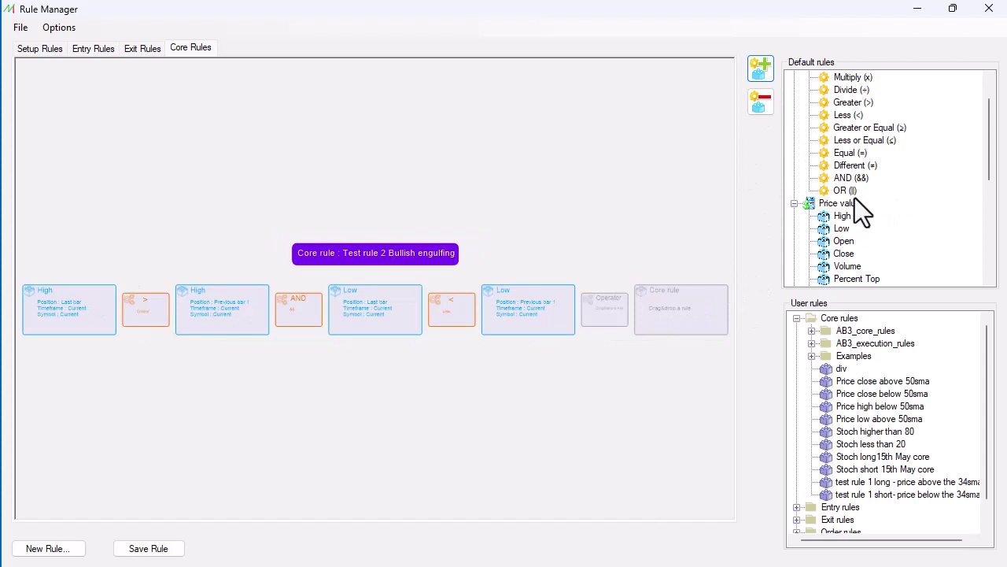
pyautogui.moveTo(850, 177); pyautogui.dragTo(604, 308)
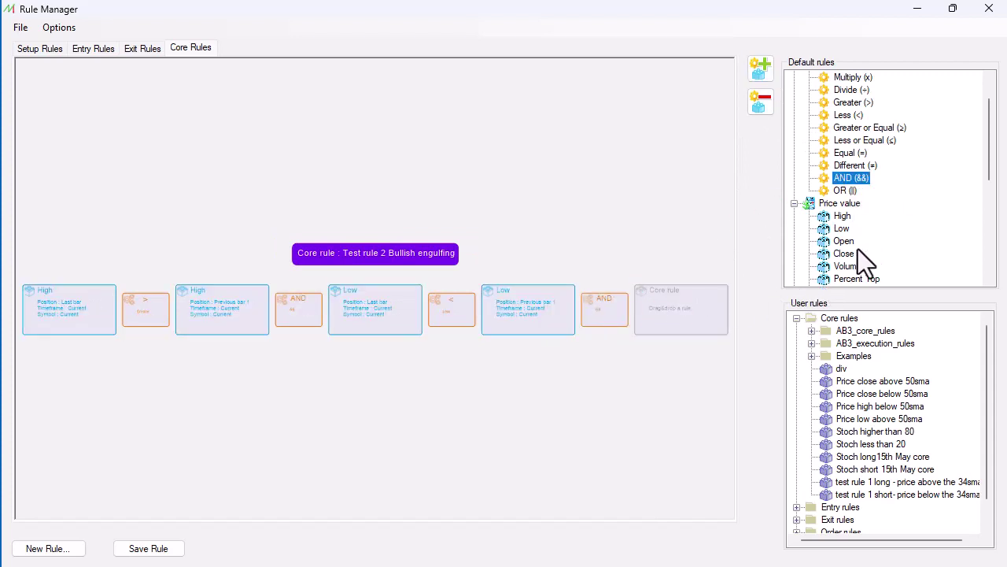
pyautogui.moveTo(846, 251); pyautogui.dragTo(706, 298)
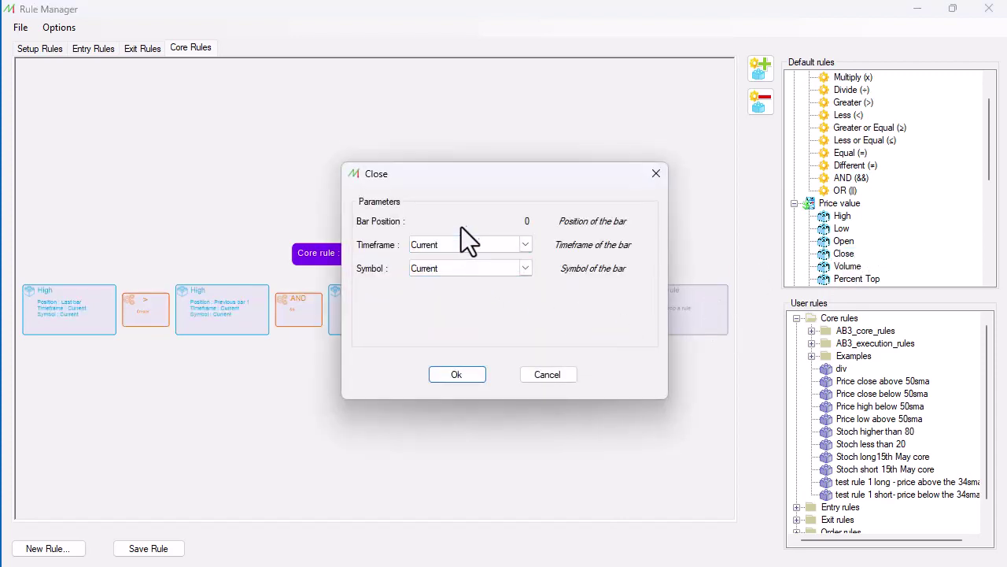
pyautogui.click(457, 374)
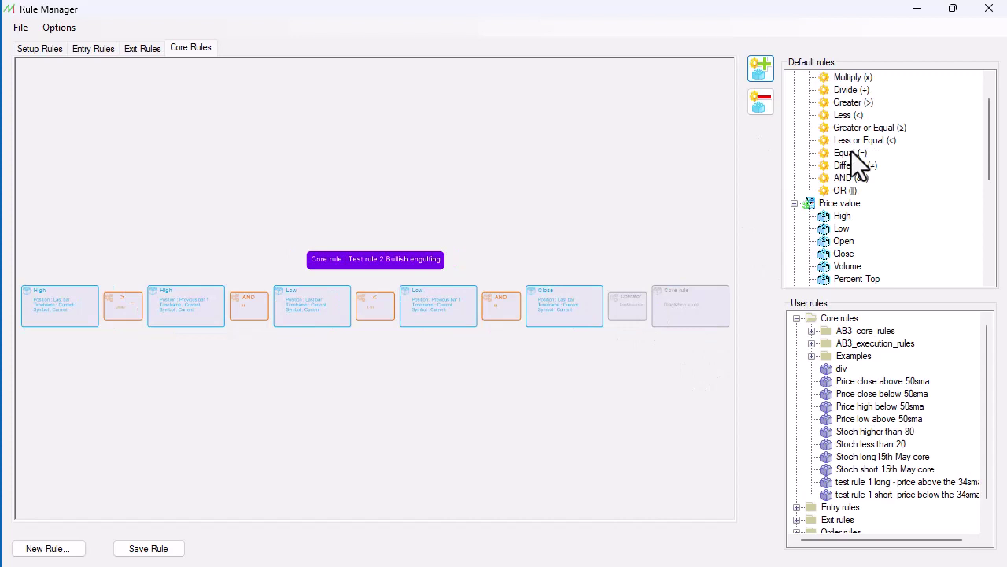
# Step: Add a Greater operator and a Close set to previous bar 1, forming Close > Close[1]
pyautogui.moveTo(852, 102); pyautogui.dragTo(639, 306)
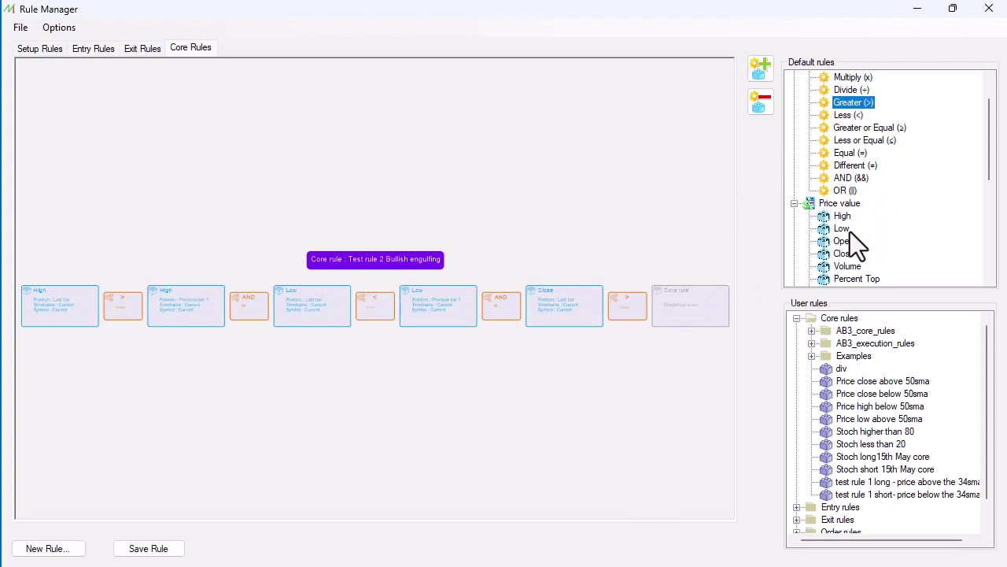
pyautogui.click(851, 252)
pyautogui.moveTo(843, 254); pyautogui.dragTo(724, 296)
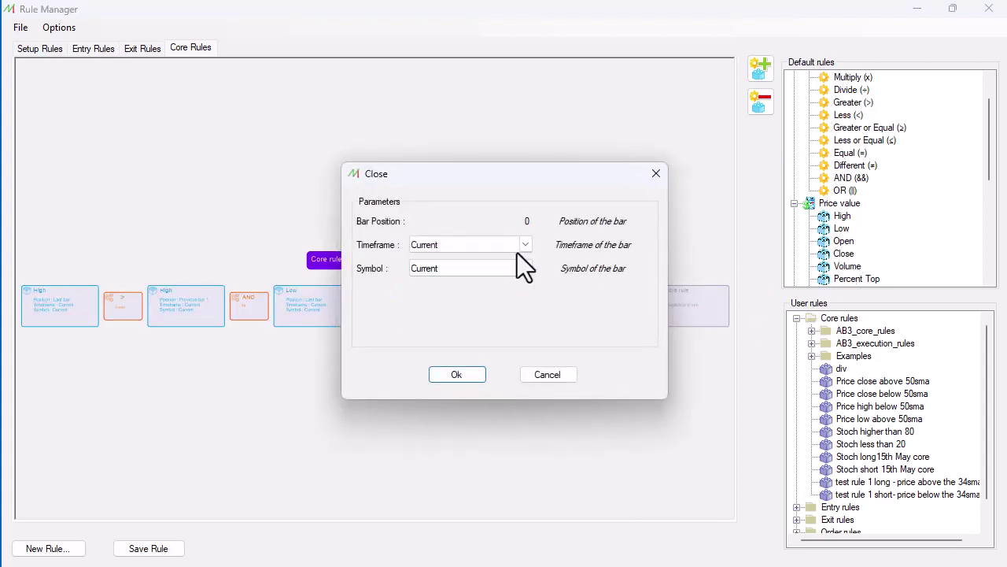
pyautogui.click(503, 220)
pyautogui.click(525, 217)
pyautogui.click(471, 377)
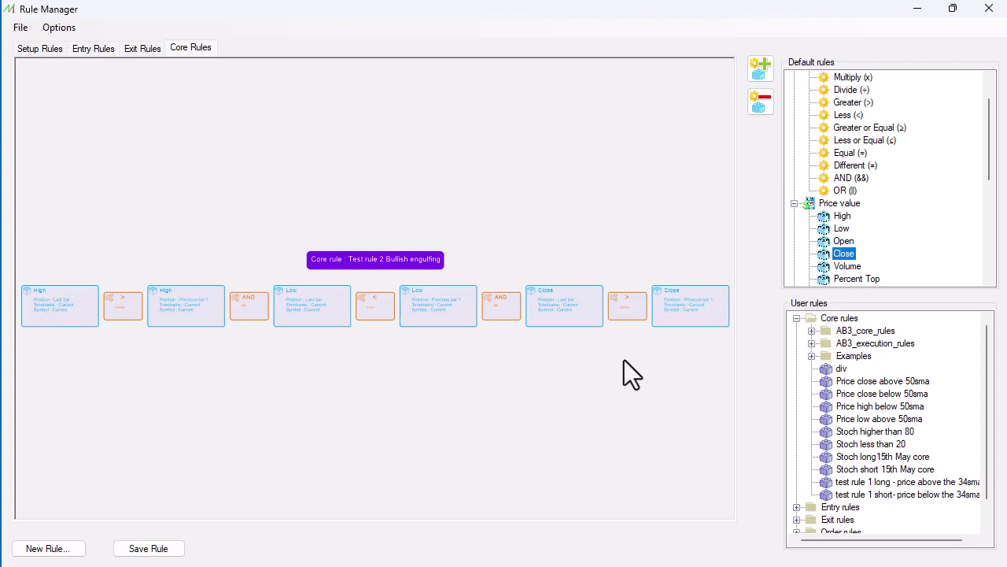
# Step: Save the rule and pan along the chain to review the Low and Close blocks
pyautogui.click(157, 550)
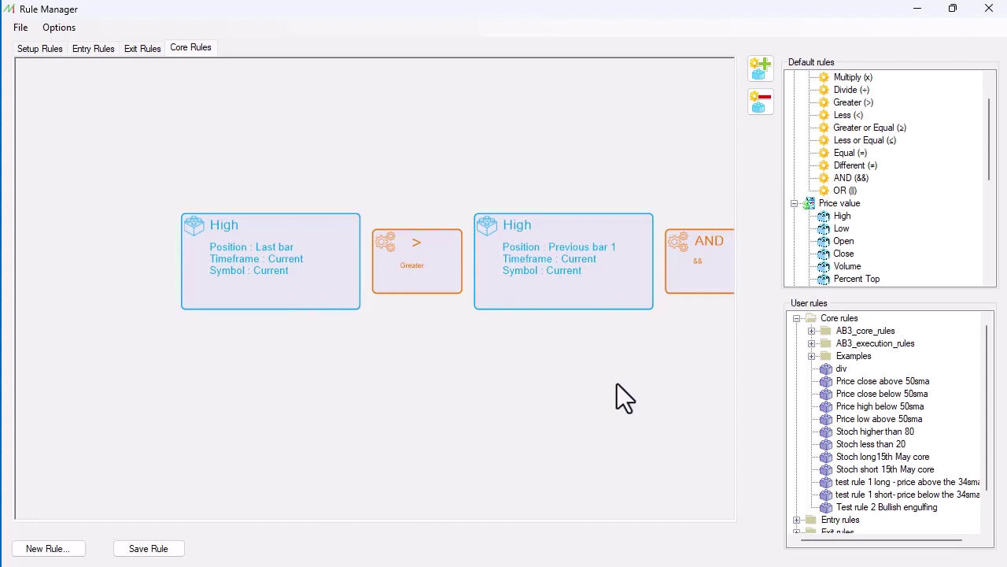
pyautogui.moveTo(617, 383); pyautogui.dragTo(342, 399)
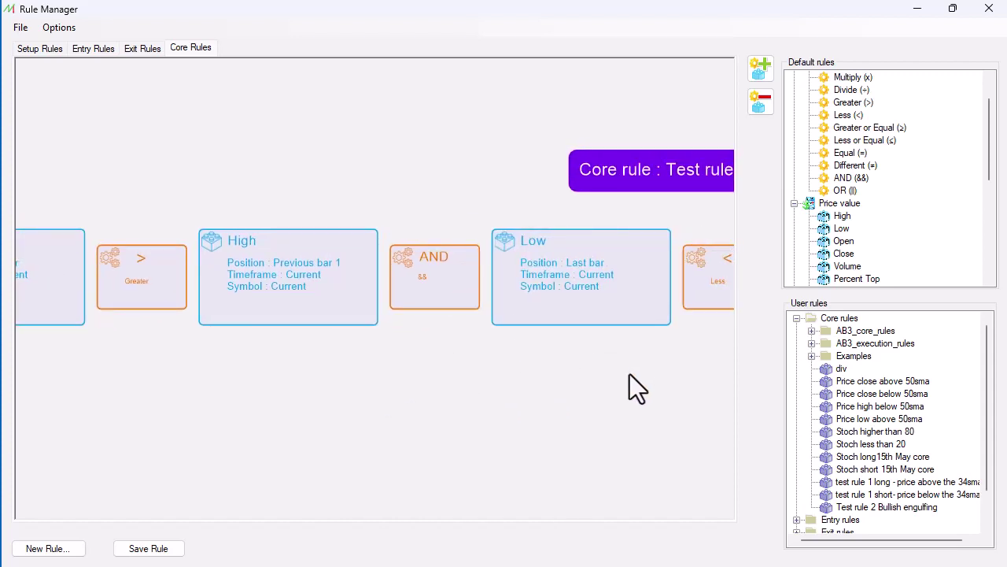
pyautogui.moveTo(629, 386); pyautogui.dragTo(394, 354)
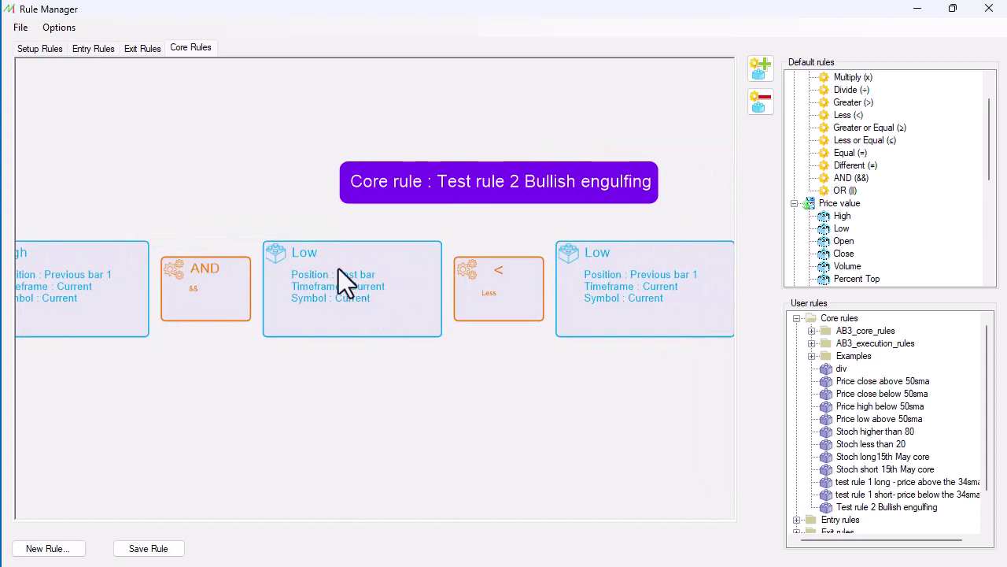
pyautogui.moveTo(555, 388); pyautogui.dragTo(407, 383)
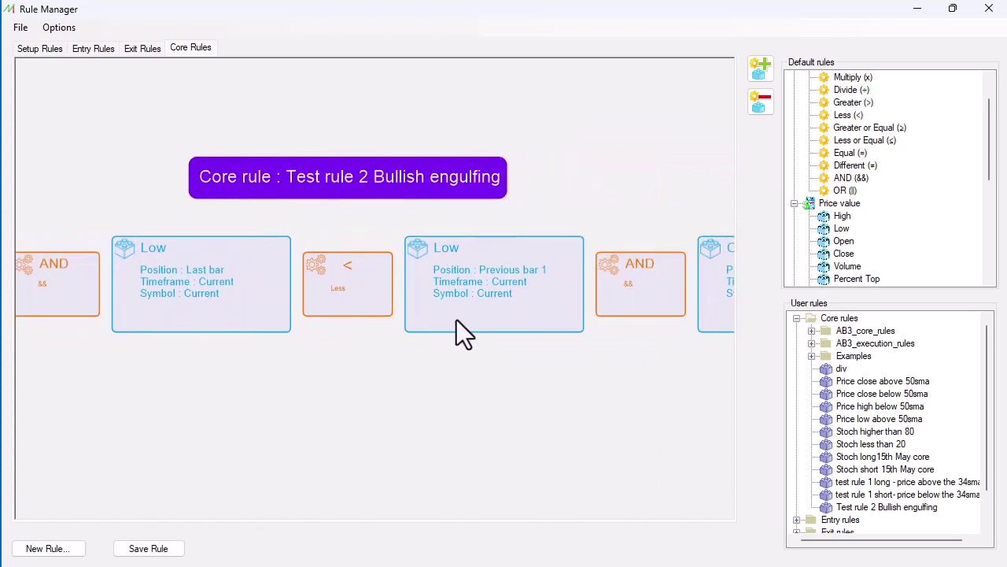
pyautogui.moveTo(666, 386); pyautogui.dragTo(364, 394)
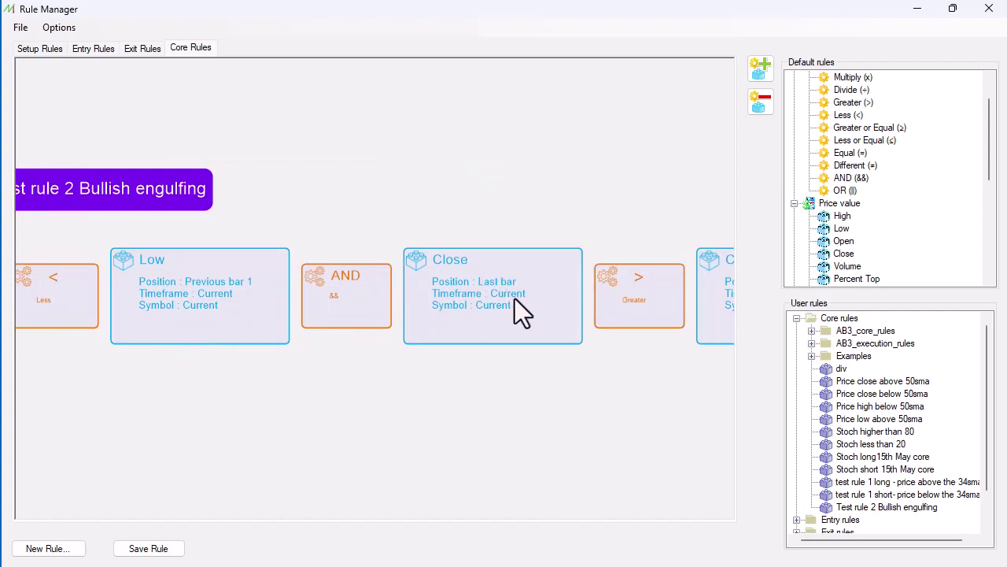
pyautogui.moveTo(612, 398); pyautogui.dragTo(388, 340)
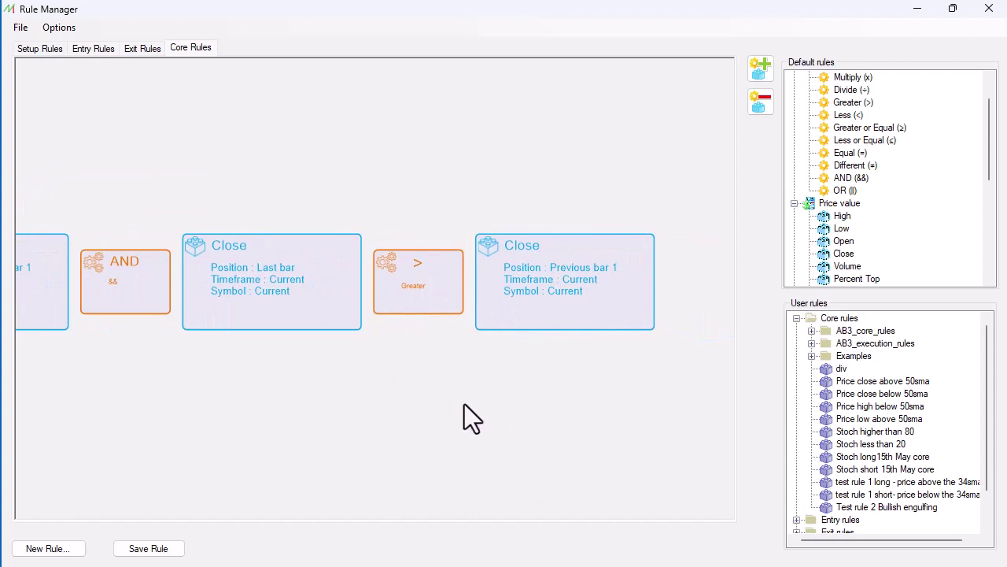
pyautogui.moveTo(444, 410); pyautogui.dragTo(629, 398)
pyautogui.moveTo(488, 378); pyautogui.dragTo(603, 388)
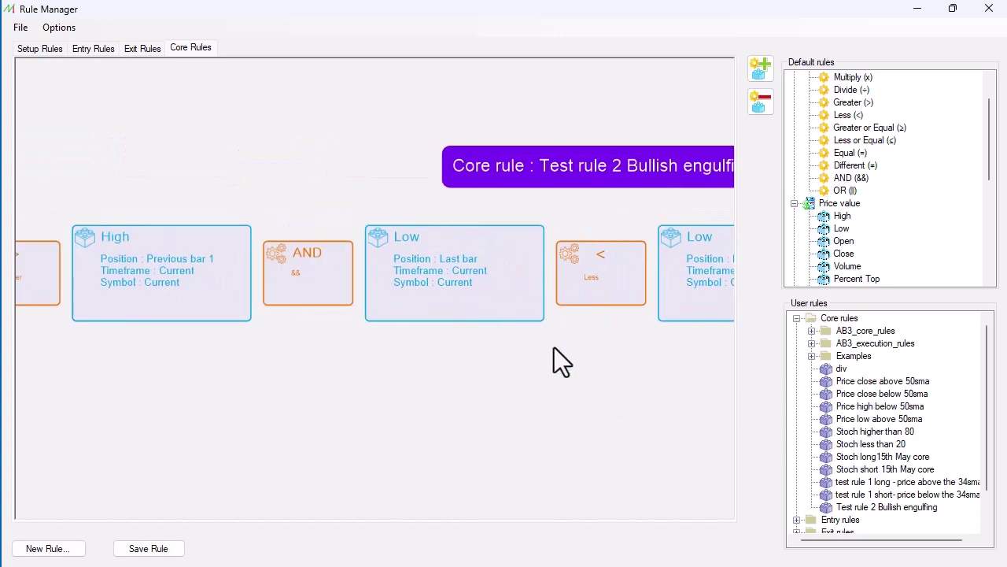
# Step: Save again and review the full High > High[1] AND Low < Low[1] AND Close > Close[1] chain
pyautogui.click(141, 549)
pyautogui.moveTo(439, 400); pyautogui.dragTo(645, 390)
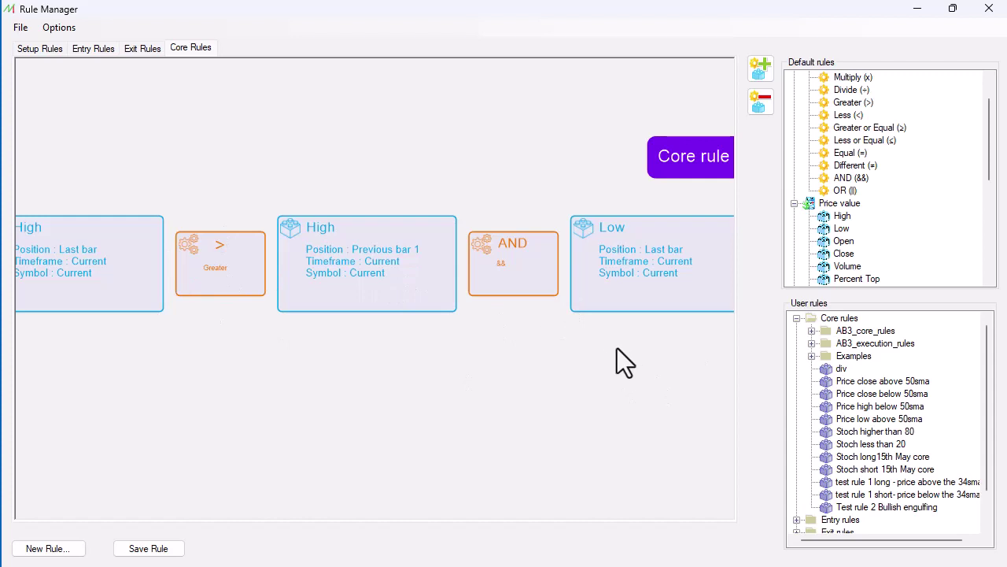
pyautogui.moveTo(617, 347); pyautogui.dragTo(330, 369)
pyautogui.moveTo(587, 358); pyautogui.dragTo(258, 363)
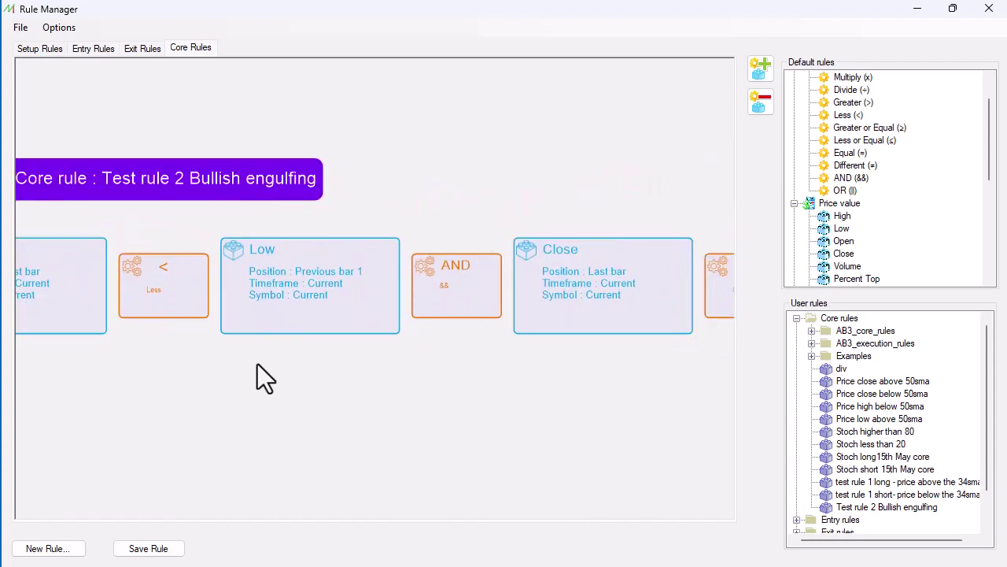
pyautogui.moveTo(528, 353); pyautogui.dragTo(305, 372)
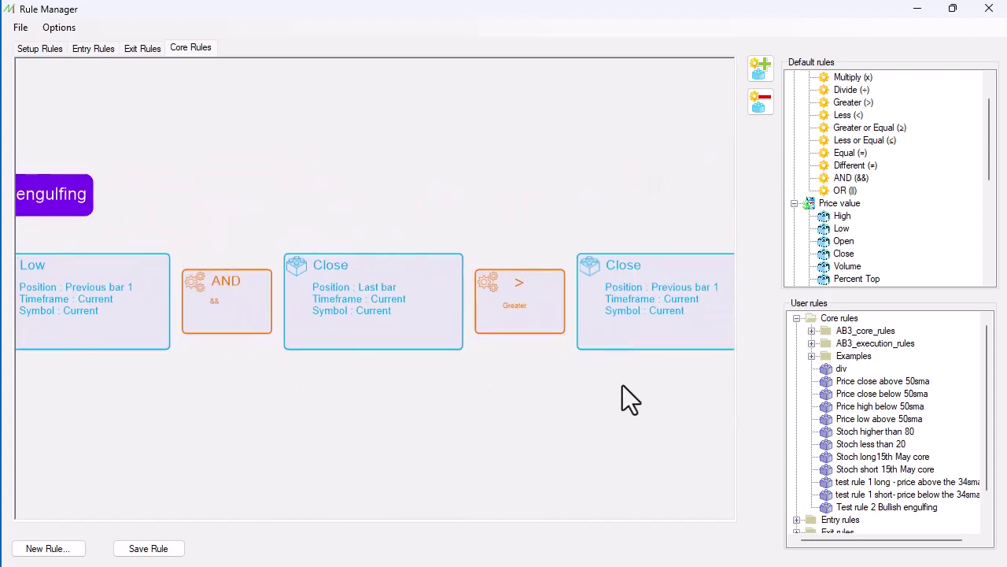
pyautogui.moveTo(622, 385); pyautogui.dragTo(411, 403)
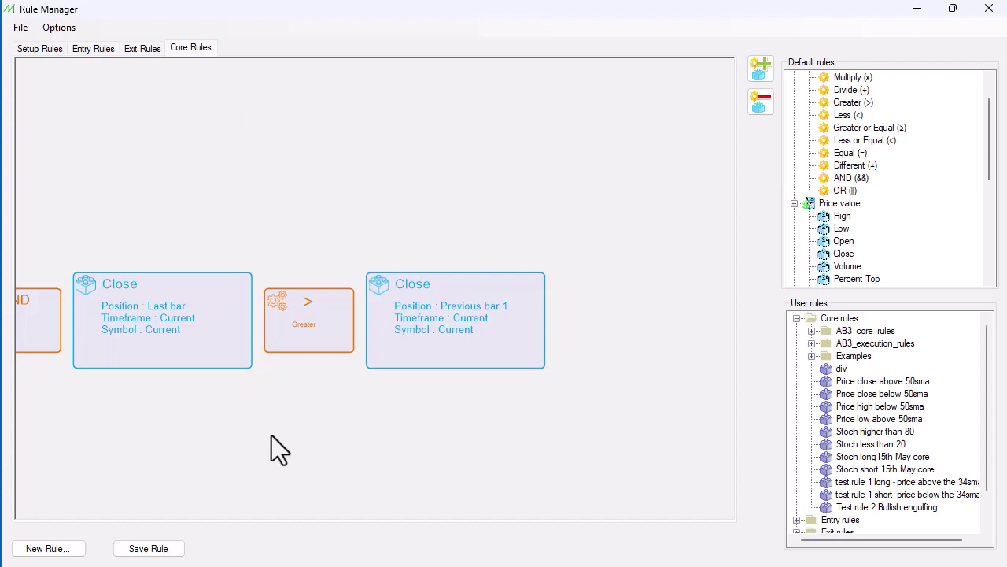
pyautogui.moveTo(272, 435); pyautogui.dragTo(679, 405)
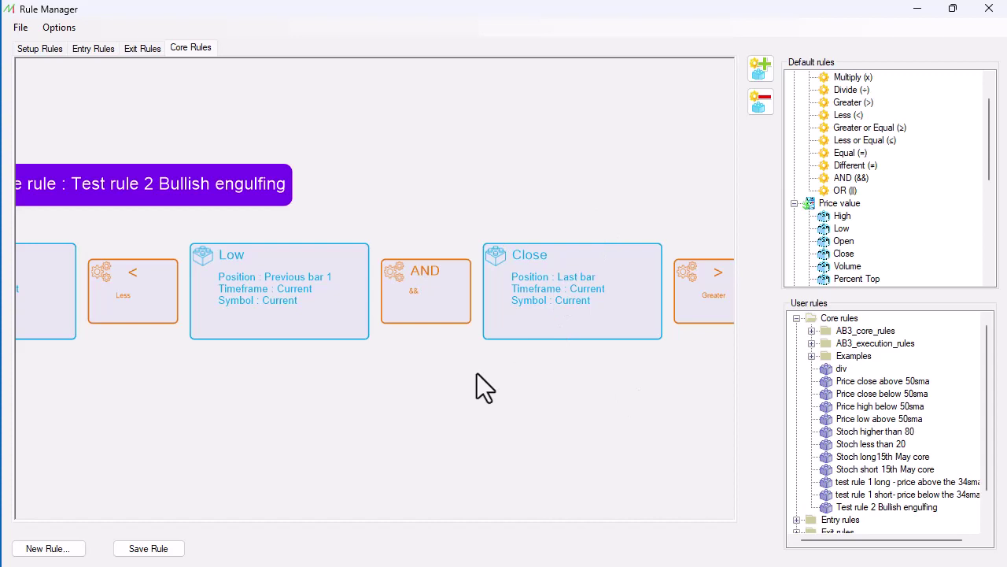